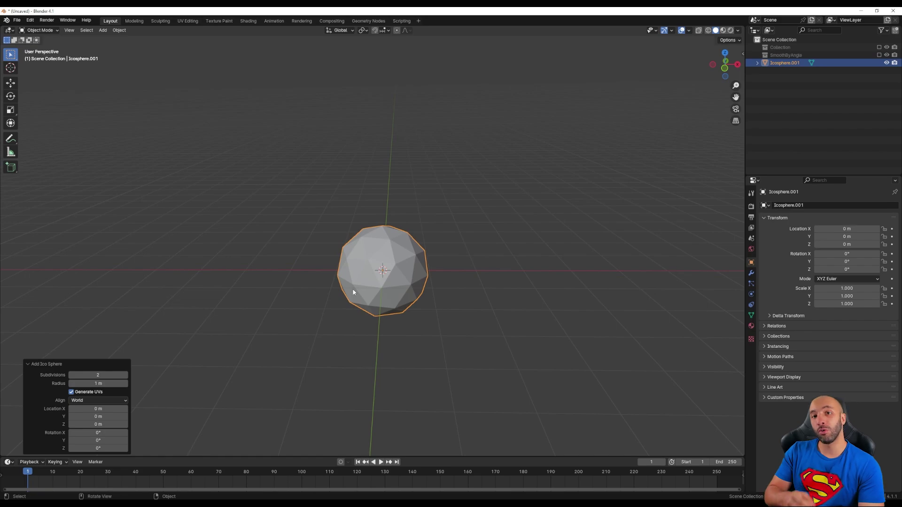
Apply Shade Flat to the original icosphere and Shade Smooth to its duplicate
{"action": "right_click", "coordinate": [353, 292]}
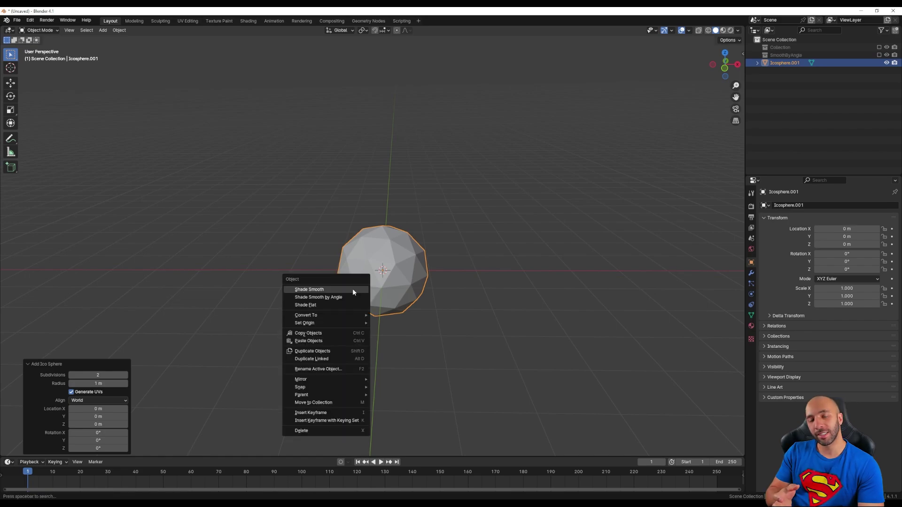
{"action": "left_click", "coordinate": [310, 306]}
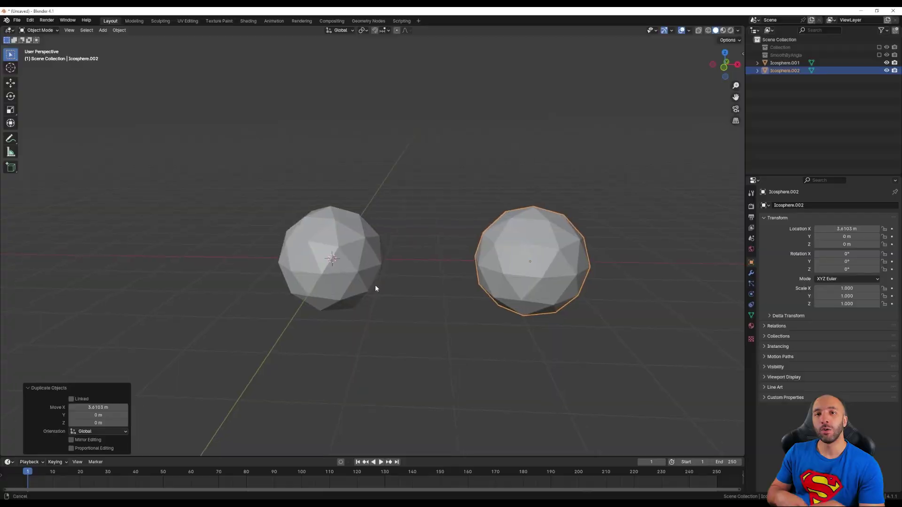
{"action": "middle_click_drag", "start_coordinate": [375, 288], "coordinate": [271, 280], "text": "shift"}
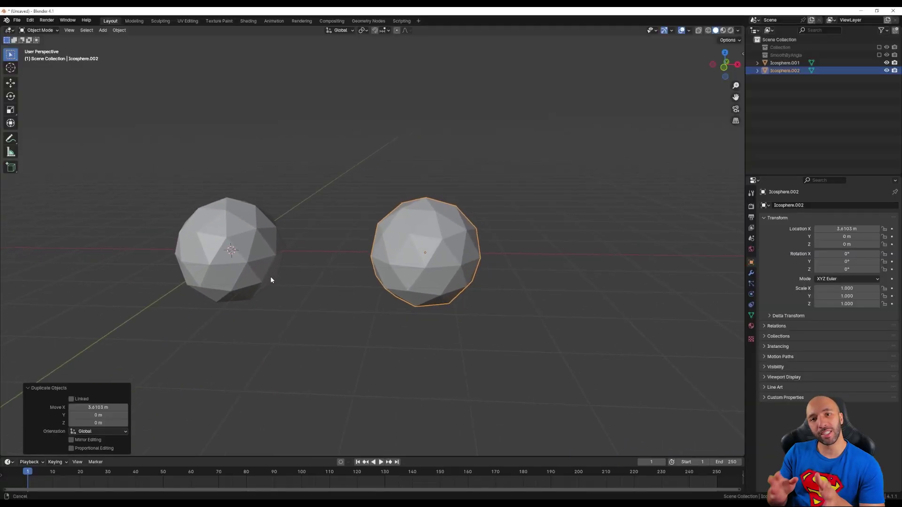
{"action": "right_click", "coordinate": [378, 269]}
{"action": "left_click", "coordinate": [344, 254]}
{"action": "middle_click_drag", "start_coordinate": [384, 256], "coordinate": [449, 265]}
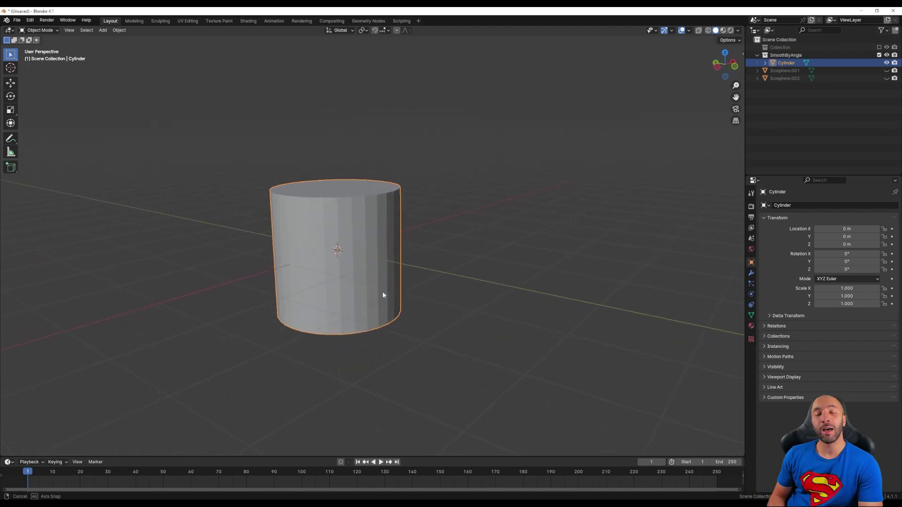
Apply Shade Flat to the cylinder
{"action": "mouse_move", "coordinate": [383, 295]}
{"action": "middle_mouse_down"}
{"action": "mouse_move", "coordinate": [417, 308]}
{"action": "mouse_move", "coordinate": [370, 306]}
{"action": "middle_mouse_up"}
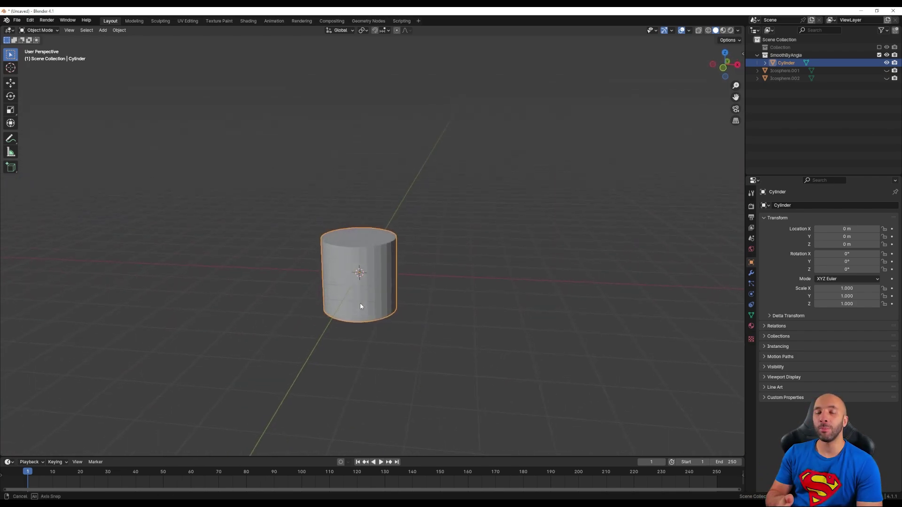
{"action": "scroll", "coordinate": [369, 304], "scroll_direction": "up", "scroll_amount": 1}
{"action": "right_click", "coordinate": [364, 302]}
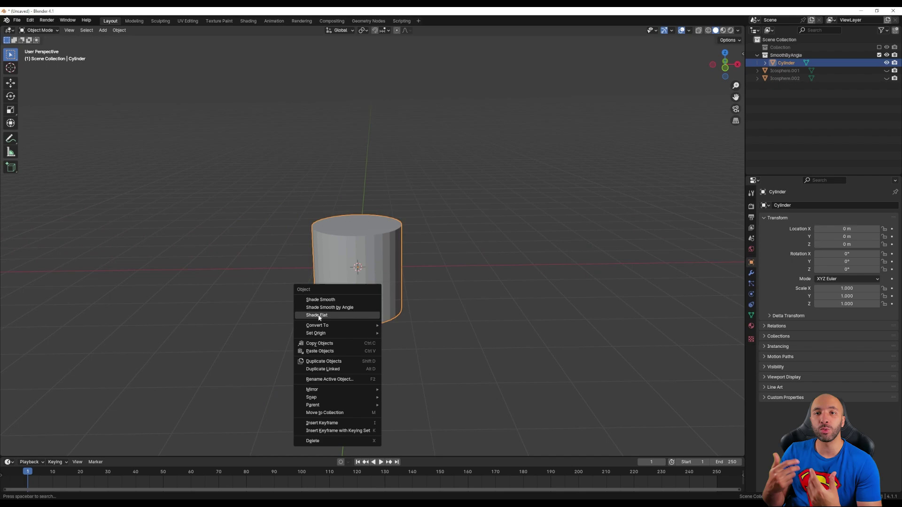
{"action": "left_click", "coordinate": [333, 316]}
Apply Shade Smooth to the whole cylinder with Keep Sharp Edges off
{"action": "right_click", "coordinate": [356, 308]}
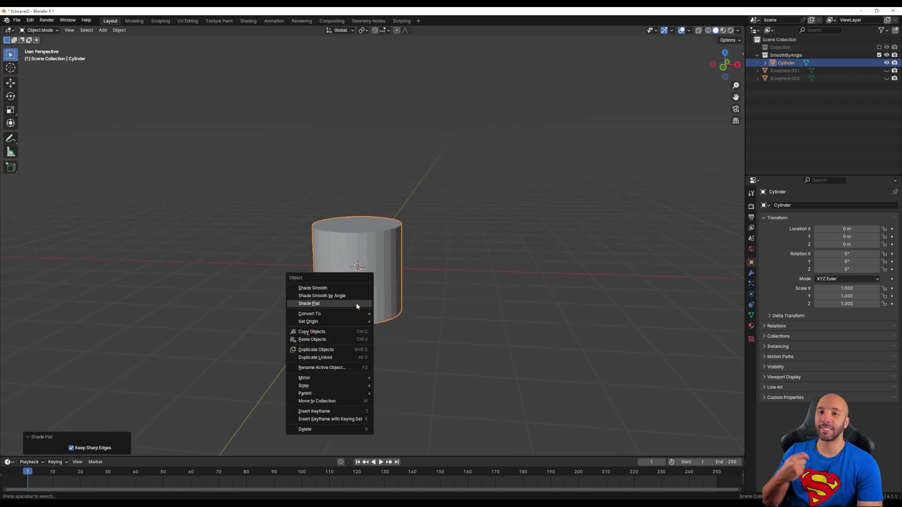
{"action": "left_click", "coordinate": [313, 288]}
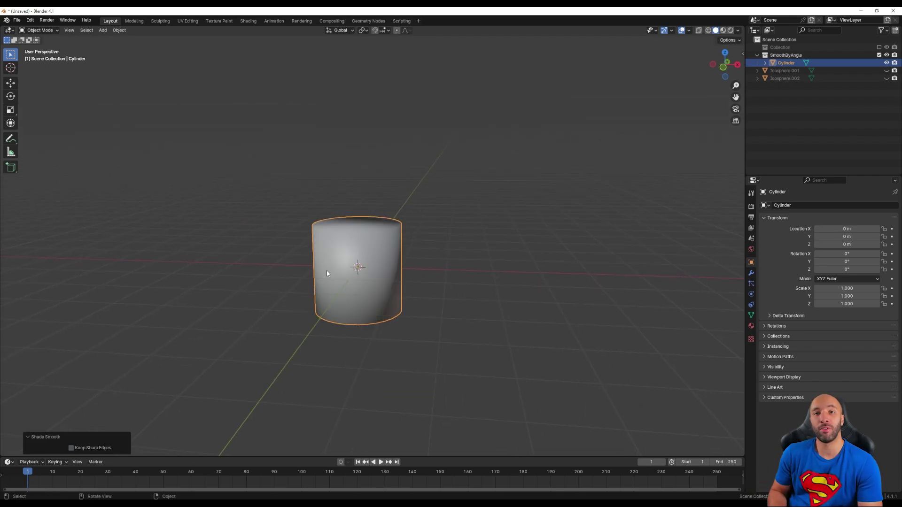
{"action": "middle_click_drag", "start_coordinate": [366, 239], "coordinate": [379, 263]}
Apply Shade Smooth by Angle to the cylinder at 30° and inspect its sharp edges in Edit Mode
{"action": "right_click", "coordinate": [376, 264]}
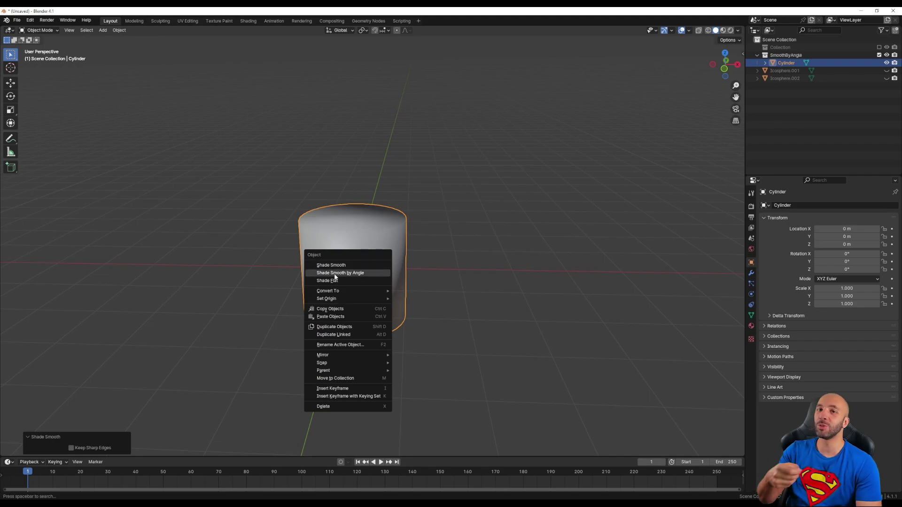
{"action": "left_click", "coordinate": [348, 274]}
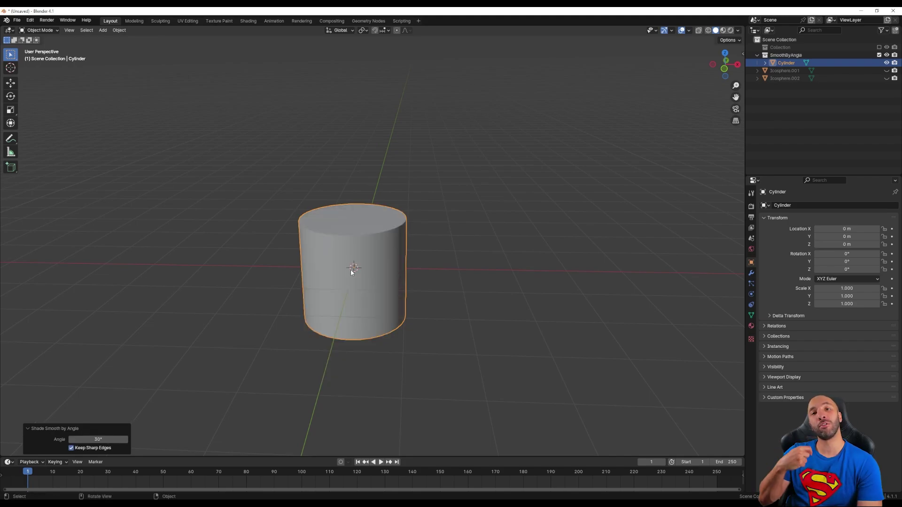
{"action": "key", "text": "Tab"}
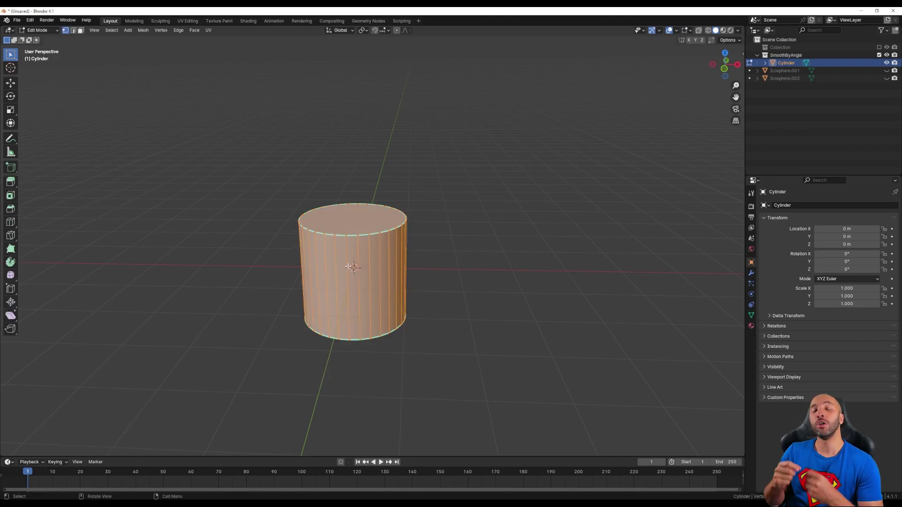
{"action": "scroll", "coordinate": [349, 236], "scroll_direction": "up", "scroll_amount": 2}
{"action": "middle_click_drag", "start_coordinate": [348, 237], "coordinate": [401, 240]}
{"action": "key", "text": "Tab"}
Apply Shade Smooth by Angle to the cylinder again and turn off Keep Sharp Edges
{"action": "right_click", "coordinate": [401, 240]}
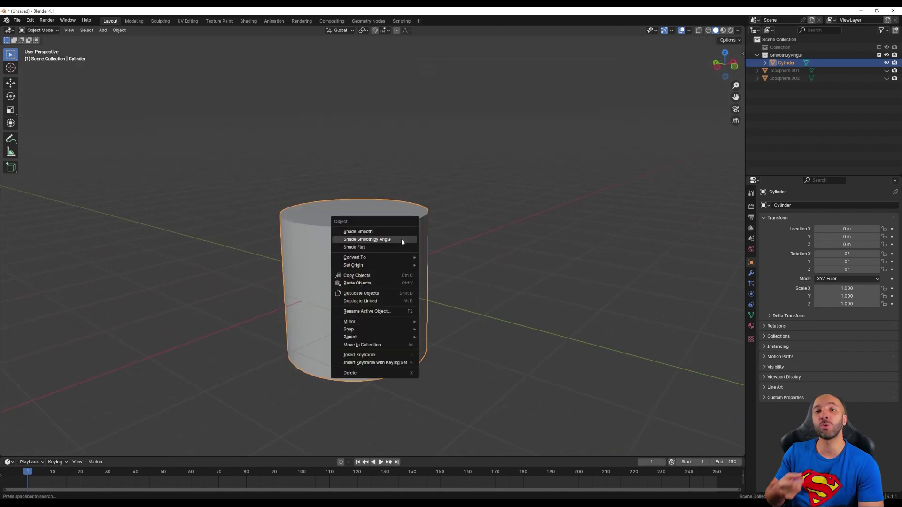
{"action": "left_click", "coordinate": [402, 240]}
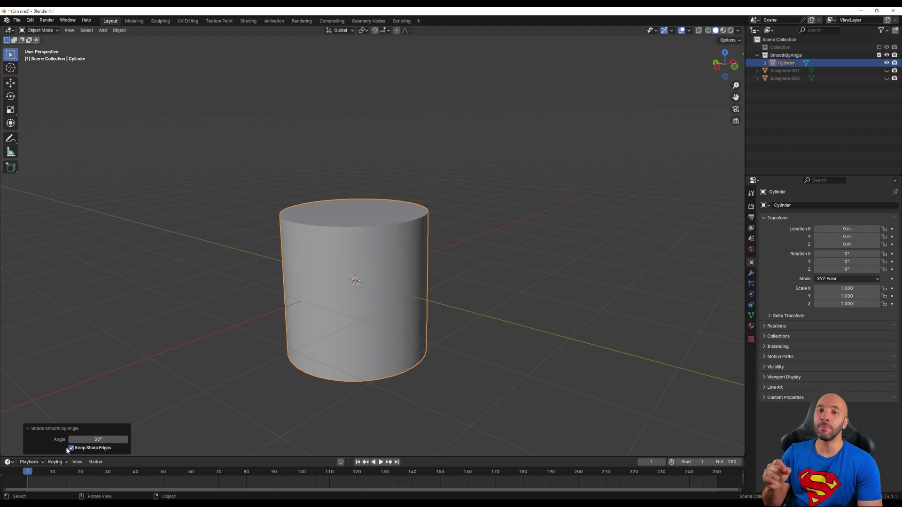
{"action": "left_click", "coordinate": [52, 429]}
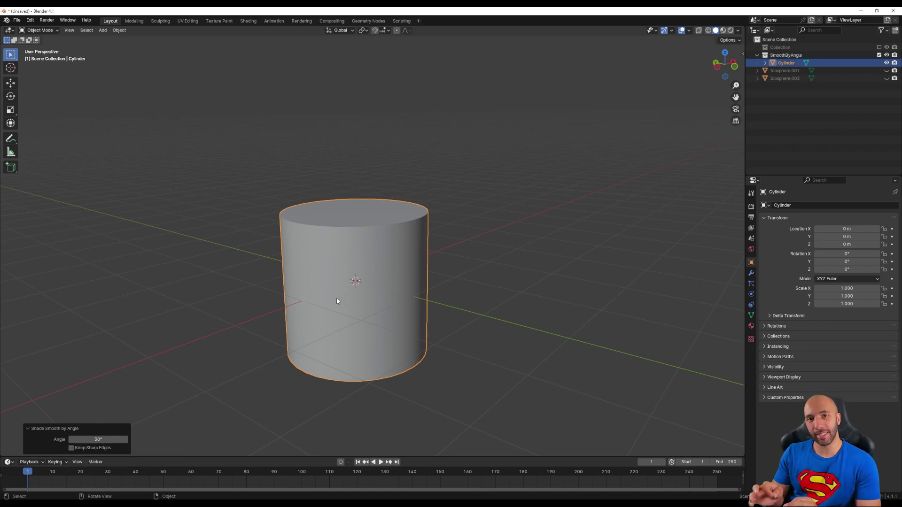
Add a horizontal loop cut around the middle of the cylinder and mark that edge loop as sharp
{"action": "key", "text": "Tab"}
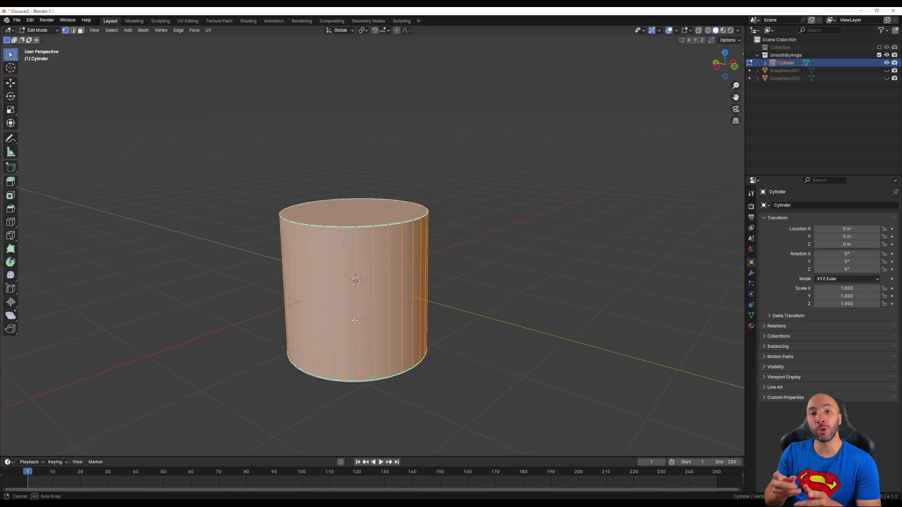
{"action": "mouse_move", "coordinate": [355, 321]}
{"action": "middle_mouse_down"}
{"action": "mouse_move", "coordinate": [281, 328]}
{"action": "mouse_move", "coordinate": [421, 315]}
{"action": "mouse_move", "coordinate": [353, 322]}
{"action": "middle_mouse_up"}
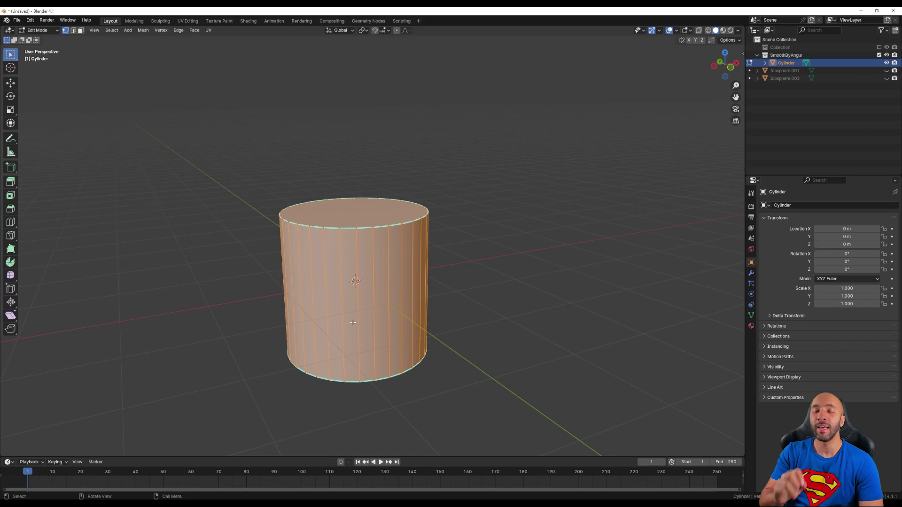
{"action": "key", "text": "alt+a"}
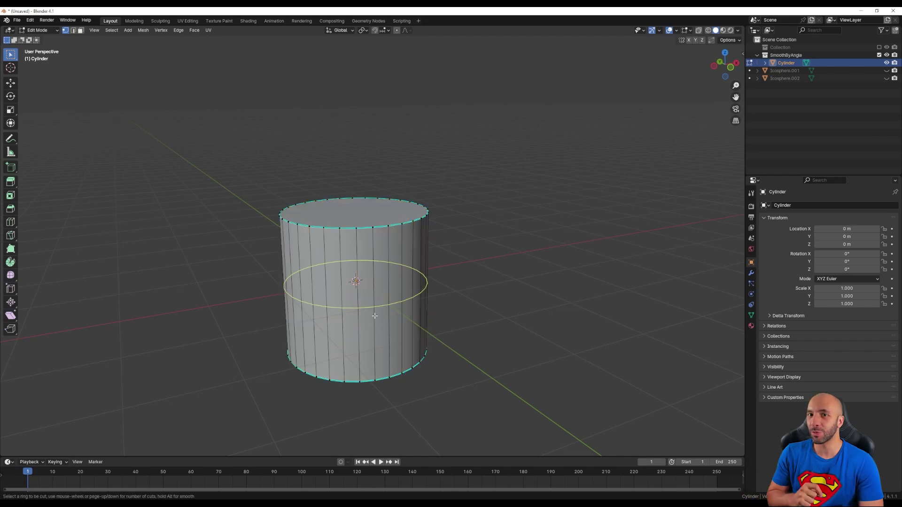
{"action": "left_click", "coordinate": [374, 316]}
{"action": "right_click", "coordinate": [375, 315]}
{"action": "key", "text": "ctrl+e"}
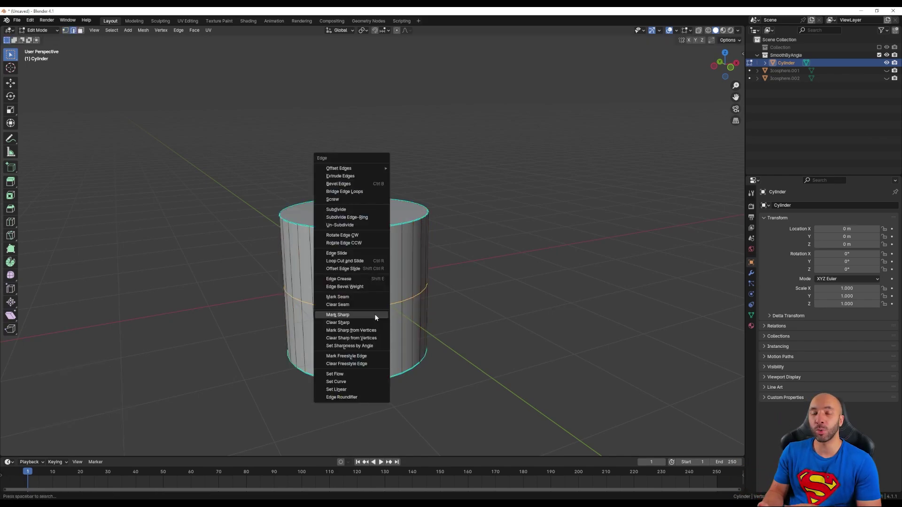
{"action": "left_click", "coordinate": [375, 316]}
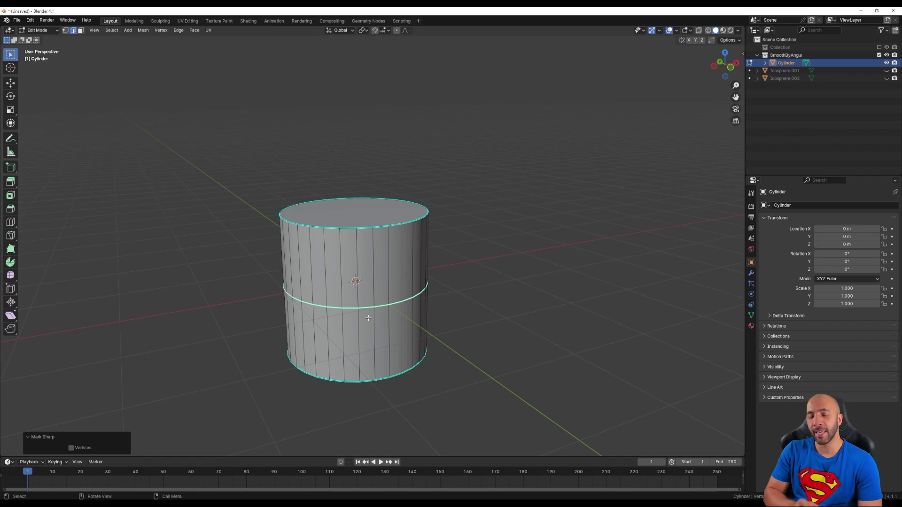
Reapply Shade Smooth by Angle at 30° with Keep Sharp Edges off to discard the middle loop's sharp mark
{"action": "key", "text": "Tab"}
{"action": "right_click", "coordinate": [351, 291]}
{"action": "left_click", "coordinate": [351, 291]}
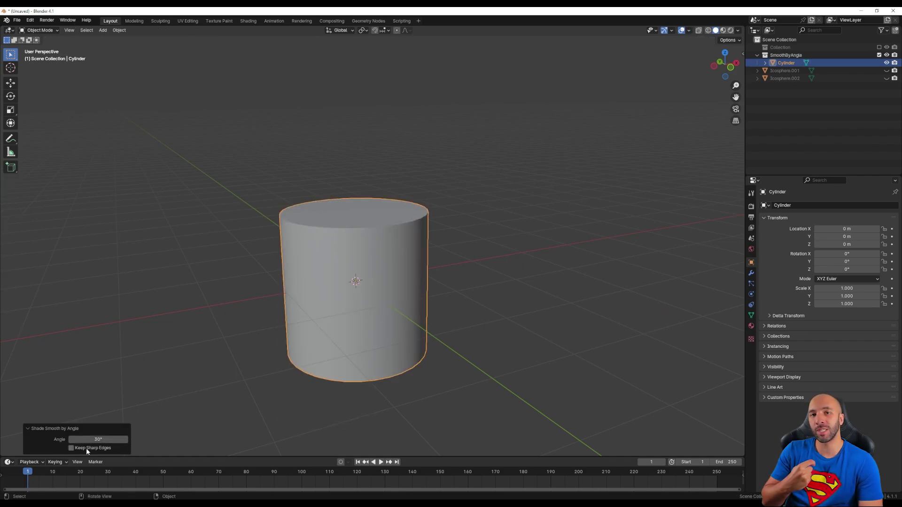
{"action": "left_click", "coordinate": [72, 449]}
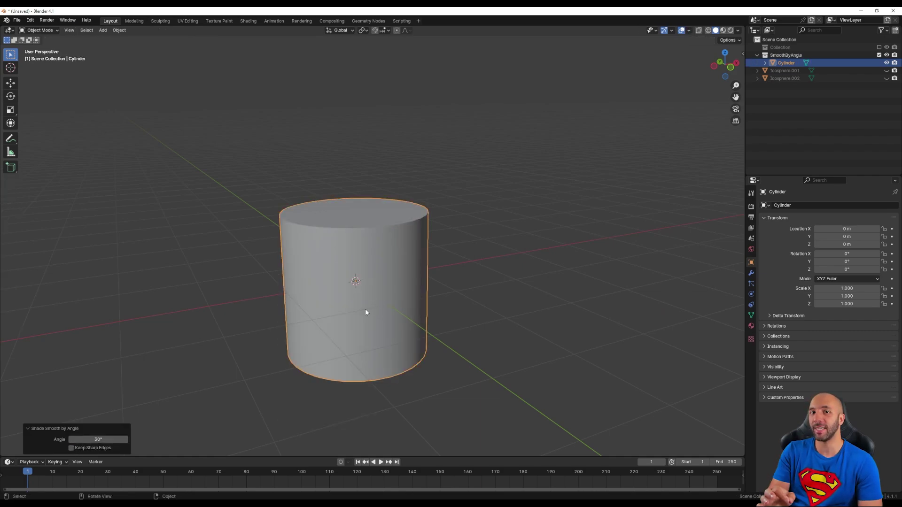
{"action": "key", "text": "Tab"}
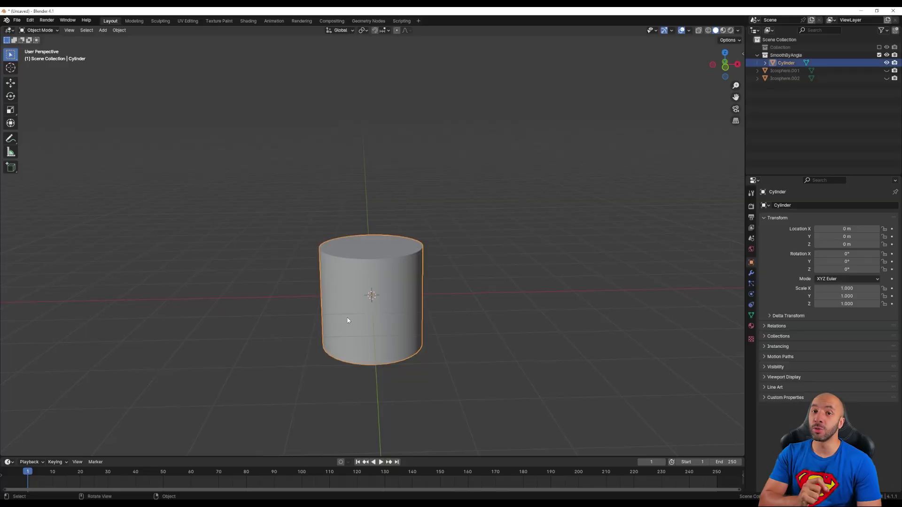
Apply Shade Smooth to the cylinder with Keep Sharp Edges on and inspect its edges in Edit Mode
{"action": "right_click", "coordinate": [324, 317]}
{"action": "left_click", "coordinate": [320, 318]}
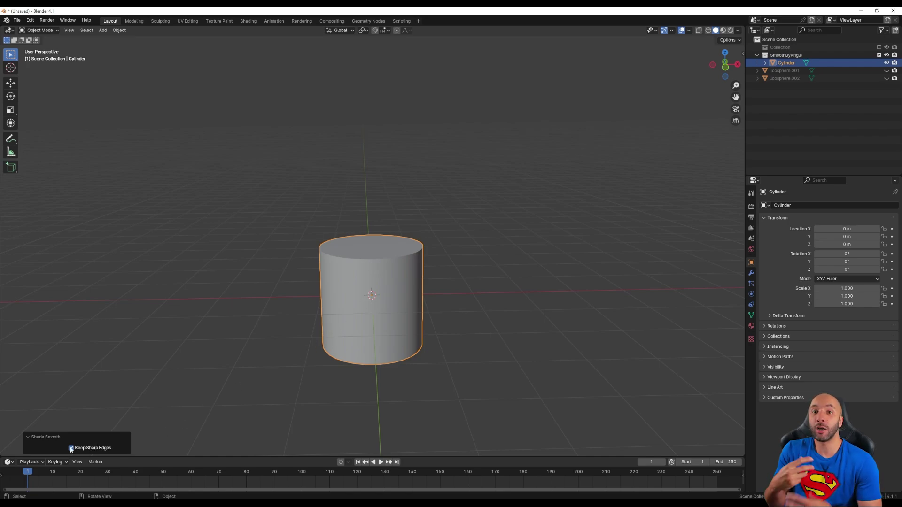
{"action": "key", "text": "Tab"}
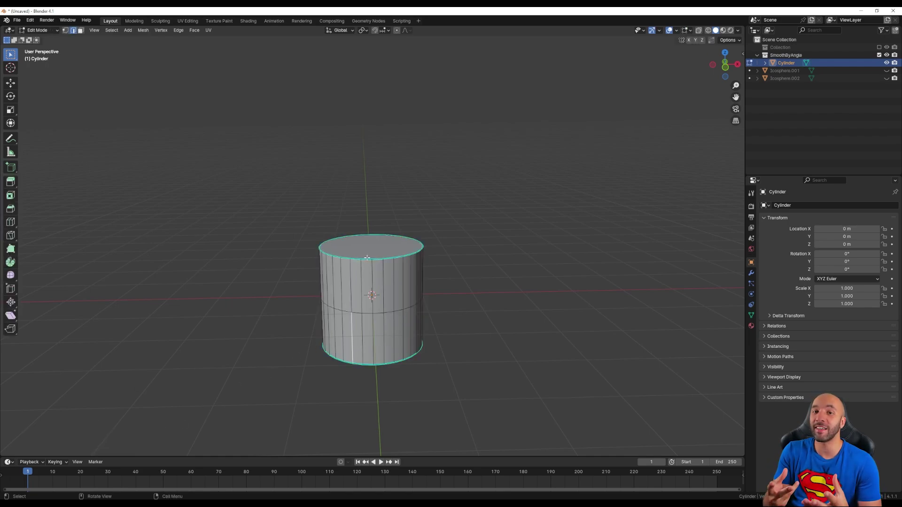
{"action": "mouse_move", "coordinate": [367, 258]}
{"action": "middle_mouse_down"}
{"action": "mouse_move", "coordinate": [334, 253]}
{"action": "mouse_move", "coordinate": [344, 240]}
{"action": "mouse_move", "coordinate": [369, 258]}
{"action": "middle_mouse_up"}
{"action": "key", "text": "Tab"}
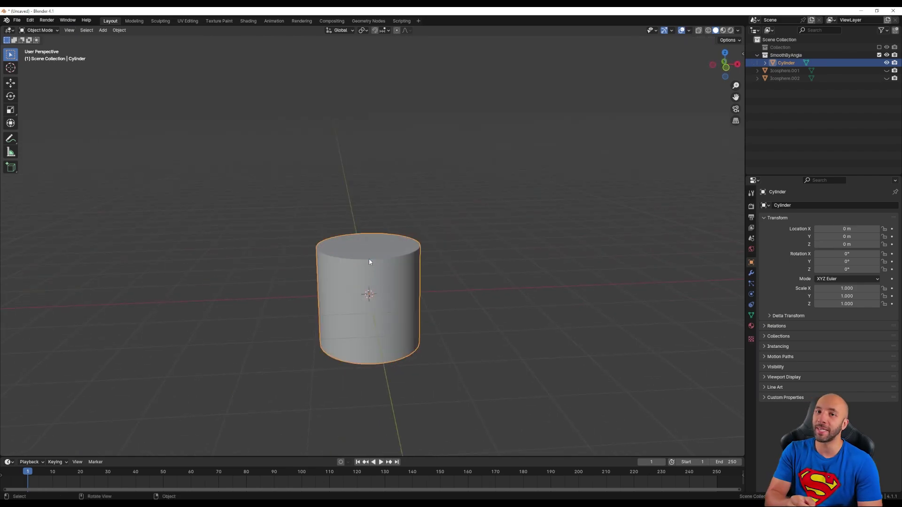
Reapply Shade Smooth to the cylinder with Keep Sharp Edges off and check its edges in Edit Mode
{"action": "right_click", "coordinate": [368, 273]}
{"action": "left_click", "coordinate": [366, 275]}
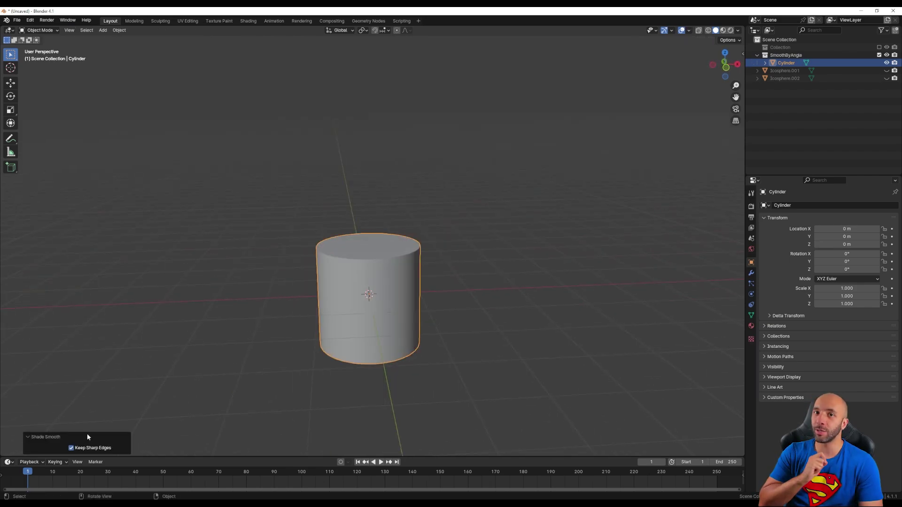
{"action": "left_click", "coordinate": [72, 449]}
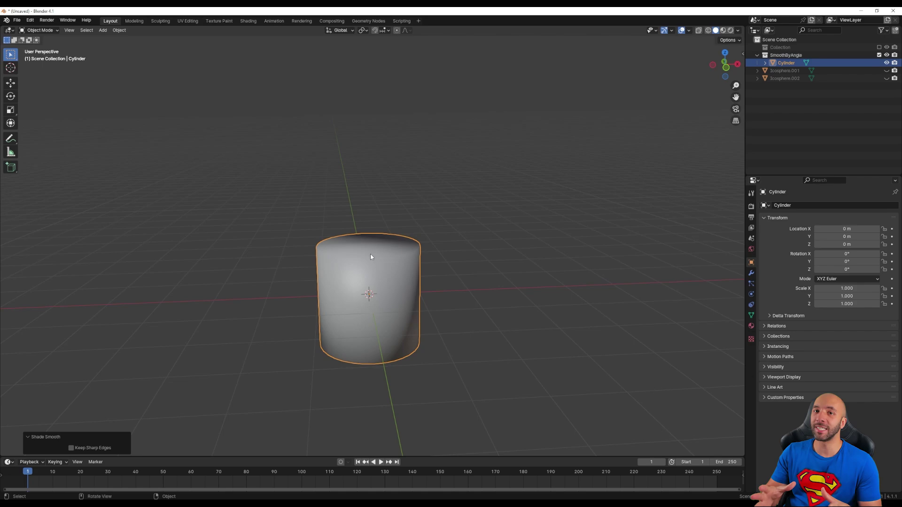
{"action": "key", "text": "Tab"}
{"action": "middle_click_drag", "start_coordinate": [368, 261], "coordinate": [331, 272]}
{"action": "key", "text": "Tab"}
{"action": "middle_click_drag", "start_coordinate": [357, 315], "coordinate": [409, 305]}
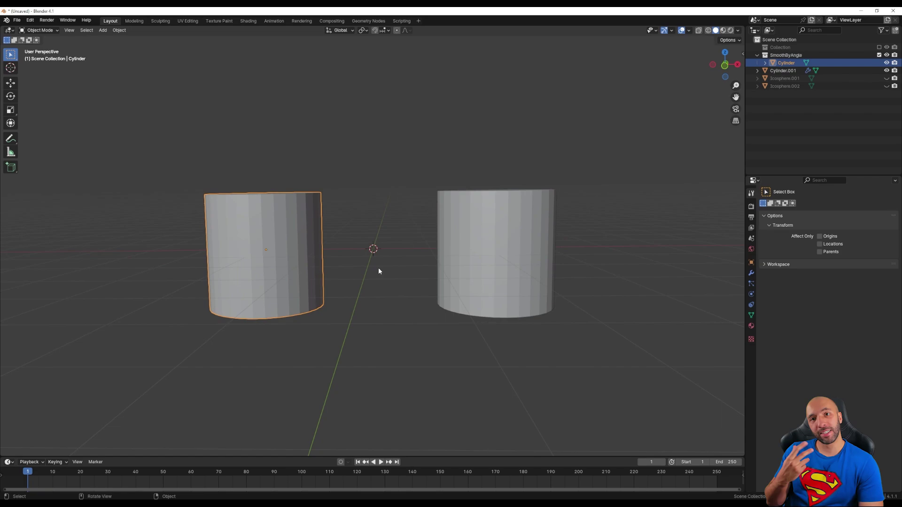
Apply Shade Smooth by Angle at 30° to the original of the two cylinders, with Keep Sharp Edges off
{"action": "mouse_move", "coordinate": [379, 267]}
{"action": "middle_mouse_down"}
{"action": "mouse_move", "coordinate": [393, 285]}
{"action": "mouse_move", "coordinate": [376, 277]}
{"action": "middle_mouse_up"}
{"action": "right_click", "coordinate": [246, 256]}
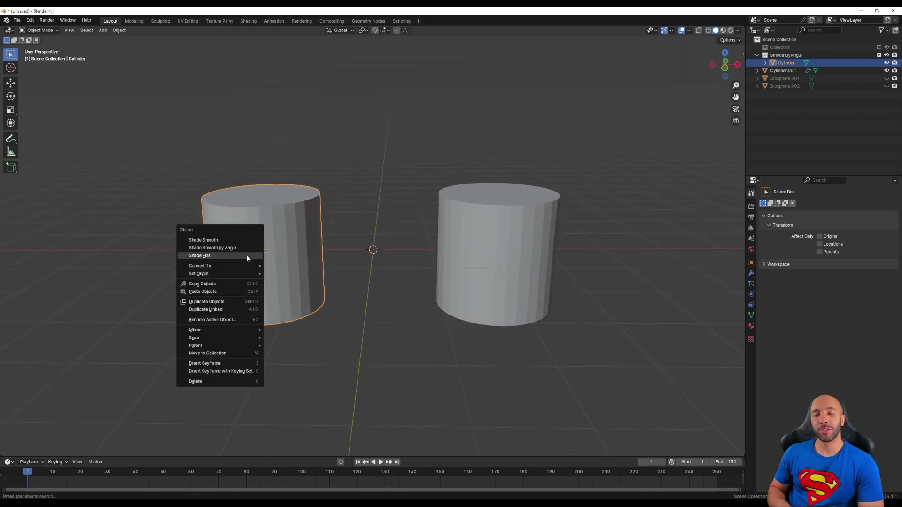
{"action": "left_click", "coordinate": [205, 248]}
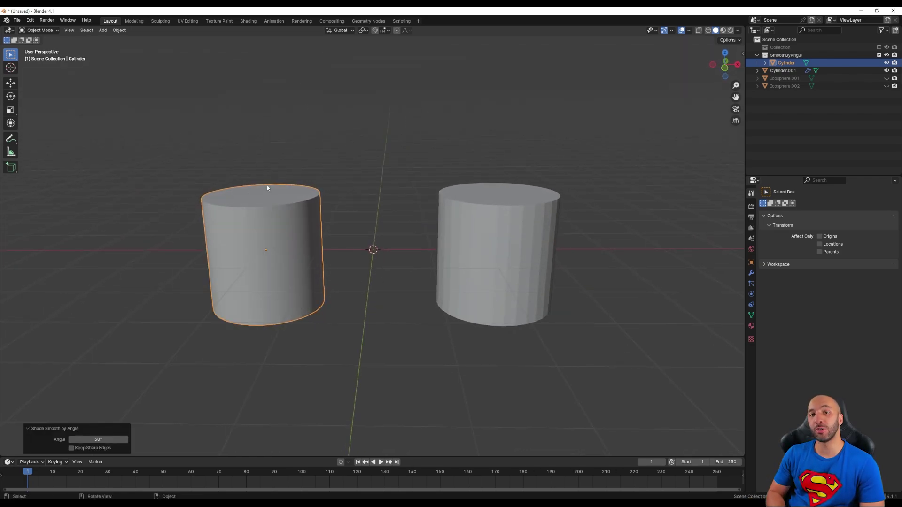
{"action": "middle_click_drag", "start_coordinate": [289, 199], "coordinate": [254, 264]}
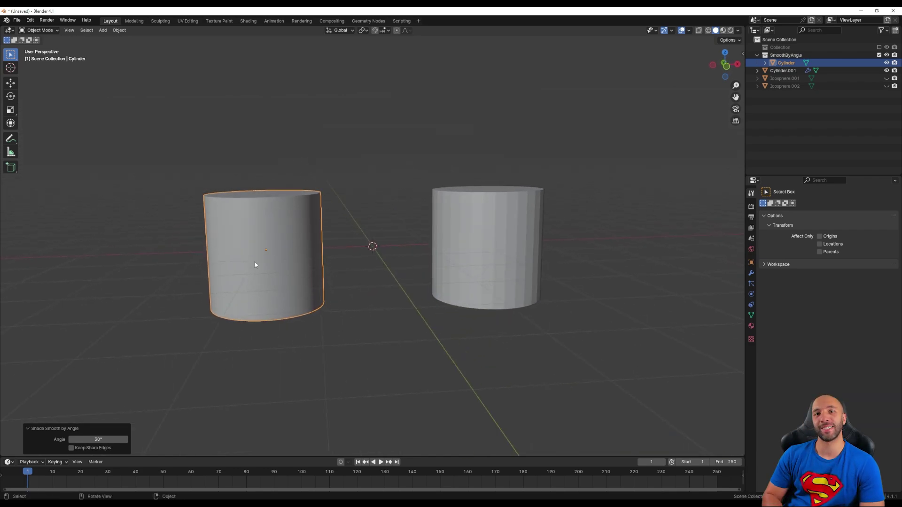
Apply Shade Smooth by Angle at 30° to Cylinder.001 and display its modifier settings
{"action": "left_click", "coordinate": [478, 276]}
{"action": "right_click", "coordinate": [468, 219]}
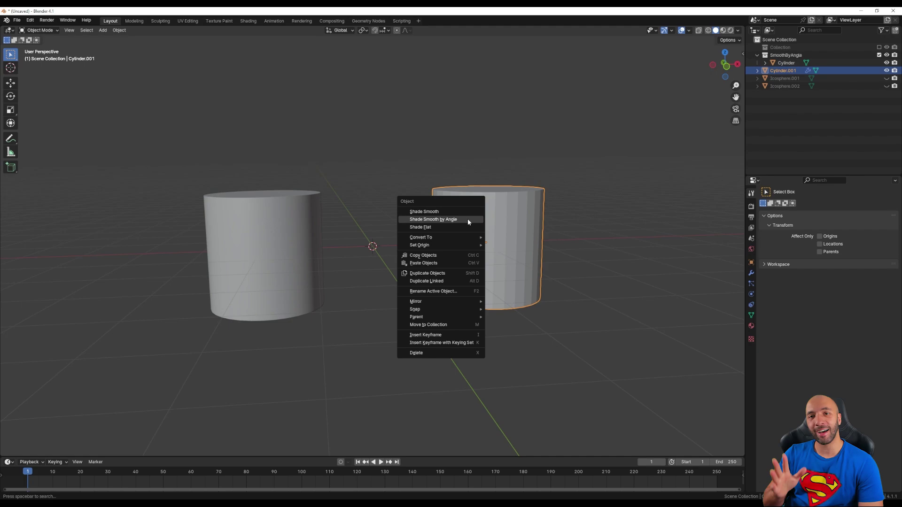
{"action": "left_click", "coordinate": [468, 220]}
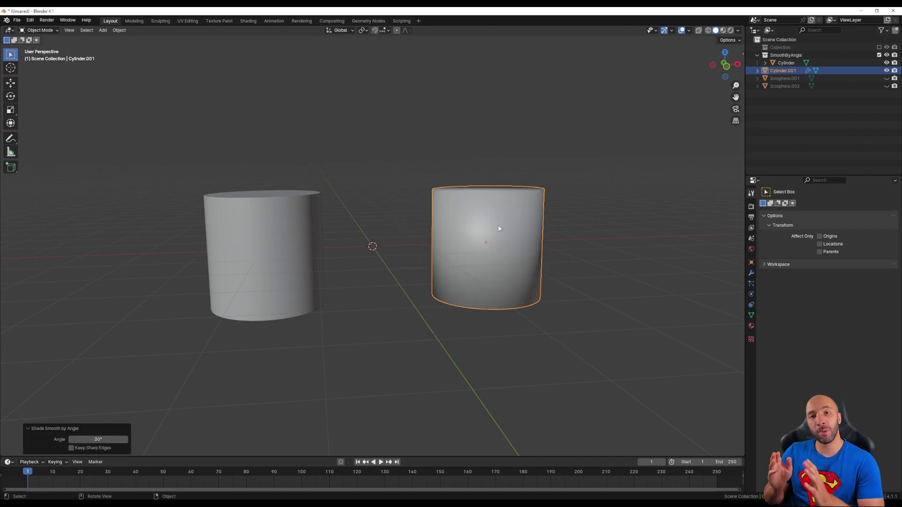
{"action": "middle_click_drag", "start_coordinate": [499, 227], "coordinate": [479, 238]}
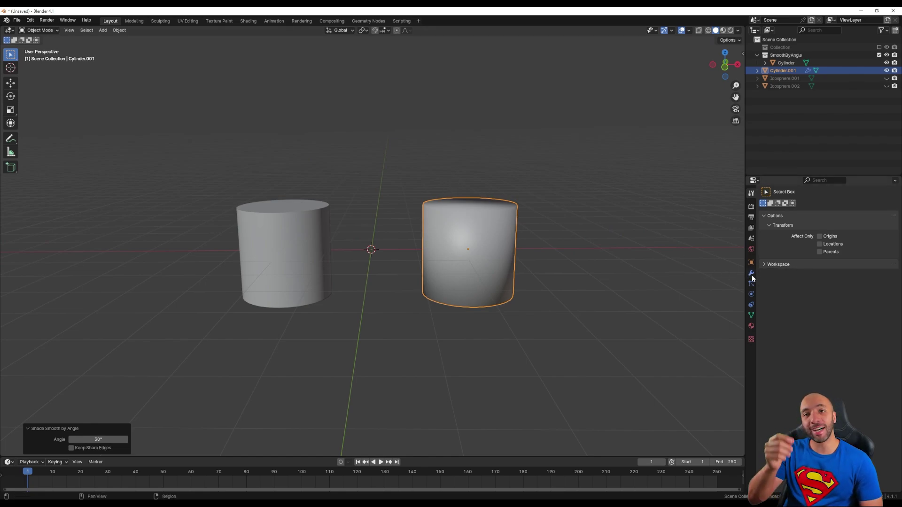
{"action": "left_click", "coordinate": [750, 275]}
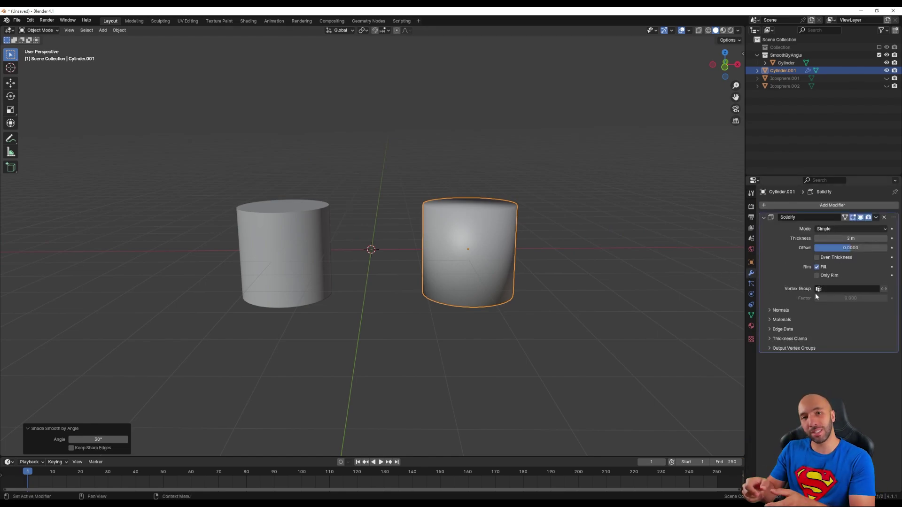
Inspect Cylinder.001's base mesh in Edit Mode with X-ray on, including a trial move of one rim vertex
{"action": "key", "text": "Tab"}
{"action": "mouse_move", "coordinate": [462, 260]}
{"action": "middle_mouse_down"}
{"action": "mouse_move", "coordinate": [467, 272]}
{"action": "mouse_move", "coordinate": [447, 268]}
{"action": "mouse_move", "coordinate": [459, 262]}
{"action": "middle_mouse_up"}
{"action": "scroll", "coordinate": [470, 263], "scroll_direction": "up", "scroll_amount": 2}
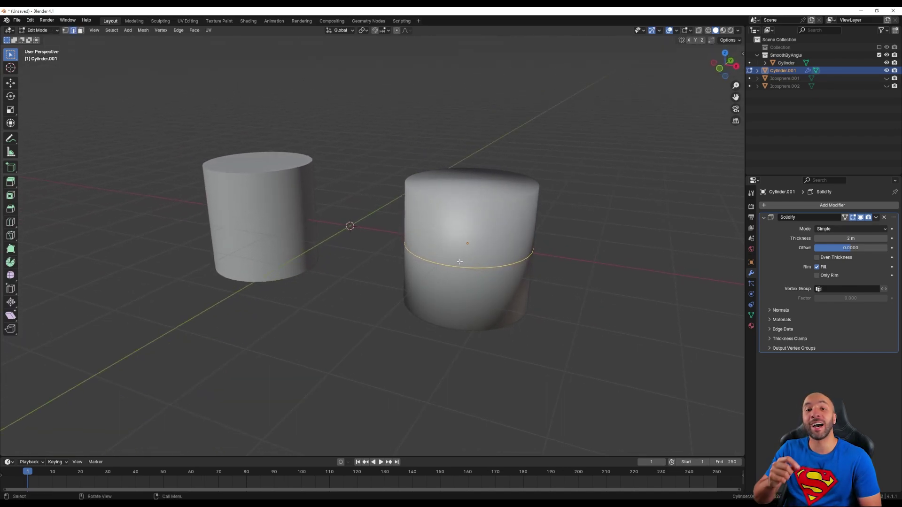
{"action": "key", "text": "alt+z"}
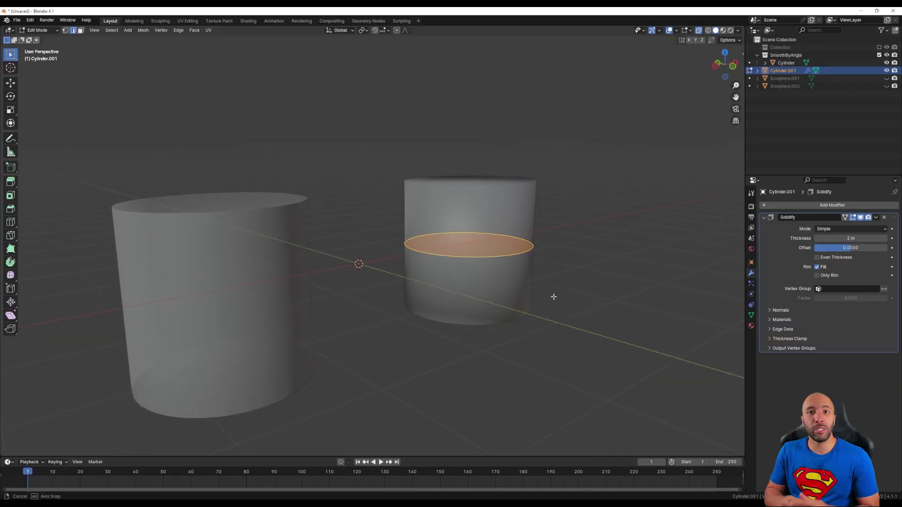
{"action": "middle_click_drag", "start_coordinate": [554, 298], "coordinate": [498, 276]}
{"action": "left_click", "coordinate": [495, 267]}
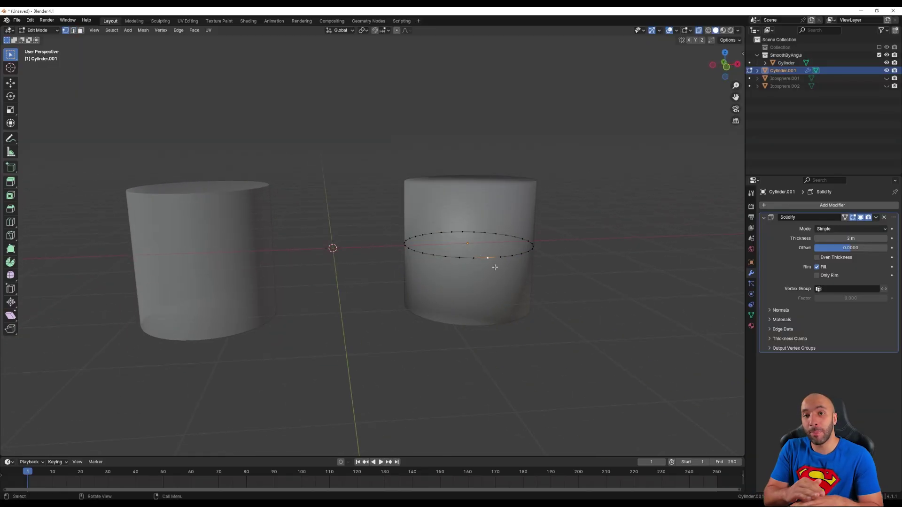
{"action": "key", "text": "g"}
{"action": "right_click", "coordinate": [513, 276]}
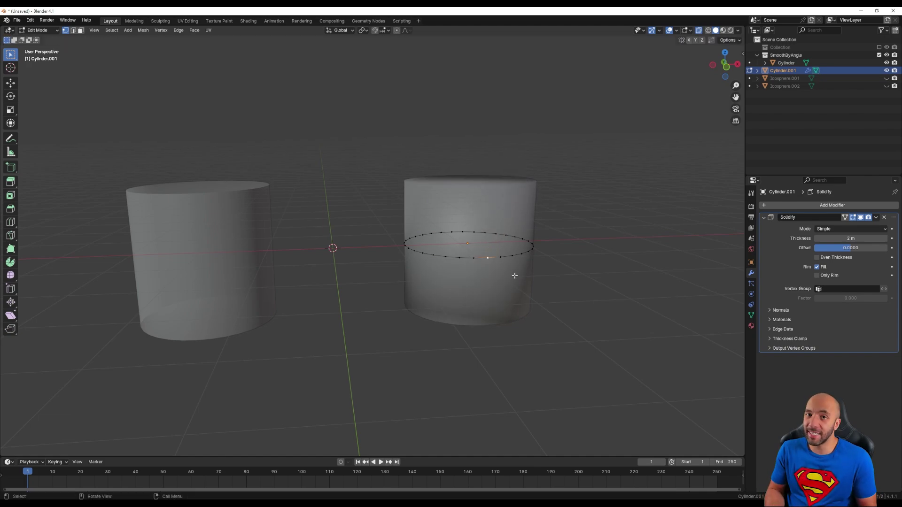
{"action": "middle_click_drag", "start_coordinate": [513, 276], "coordinate": [501, 278]}
{"action": "key", "text": "Tab"}
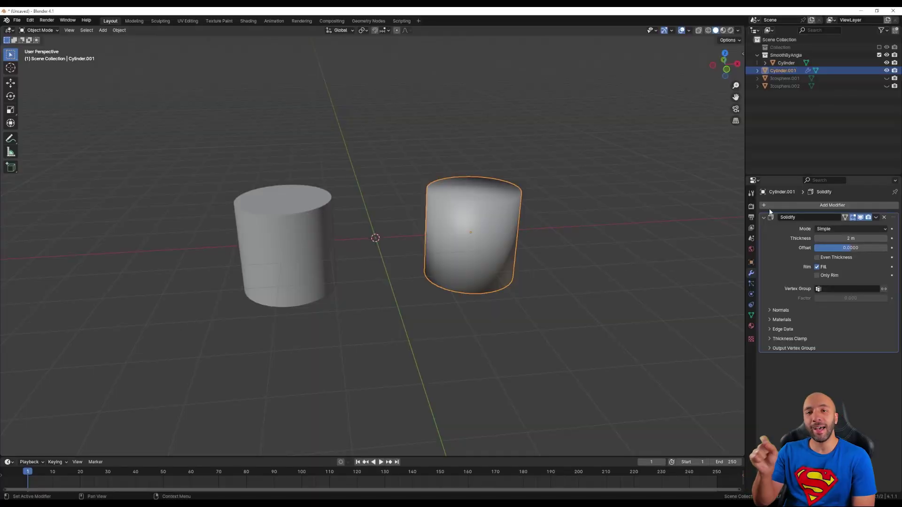
Add a Smooth by Angle modifier from the Normals category to Cylinder.001, below its Solidify modifier, and check the shading
{"action": "left_click", "coordinate": [780, 204]}
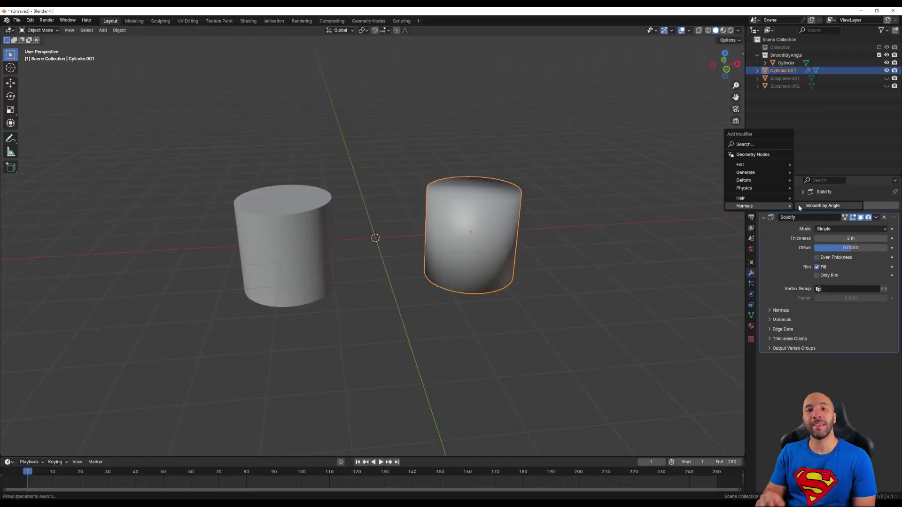
{"action": "left_click", "coordinate": [823, 206]}
{"action": "middle_click_drag", "start_coordinate": [609, 226], "coordinate": [578, 218]}
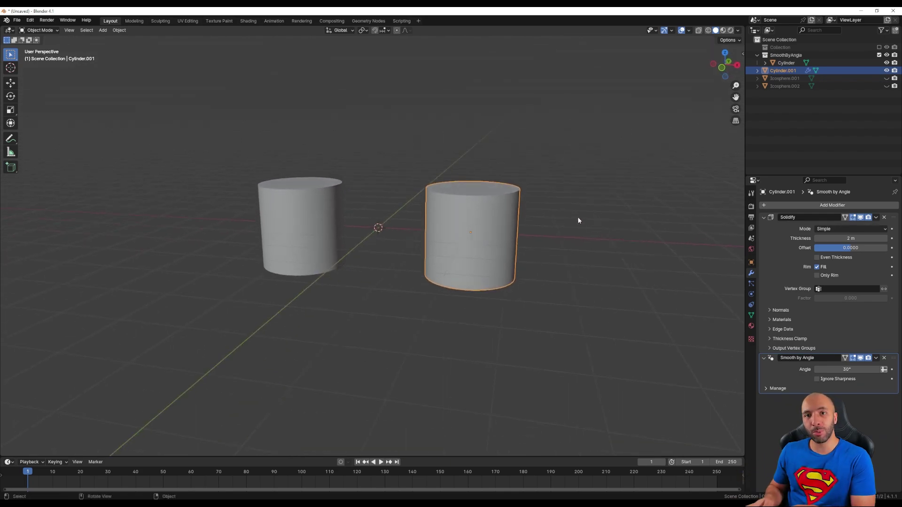
{"action": "scroll", "coordinate": [484, 226], "scroll_direction": "up", "scroll_amount": 1}
{"action": "middle_click_drag", "start_coordinate": [486, 226], "coordinate": [482, 235]}
{"action": "scroll", "coordinate": [488, 229], "scroll_direction": "up", "scroll_amount": 1}
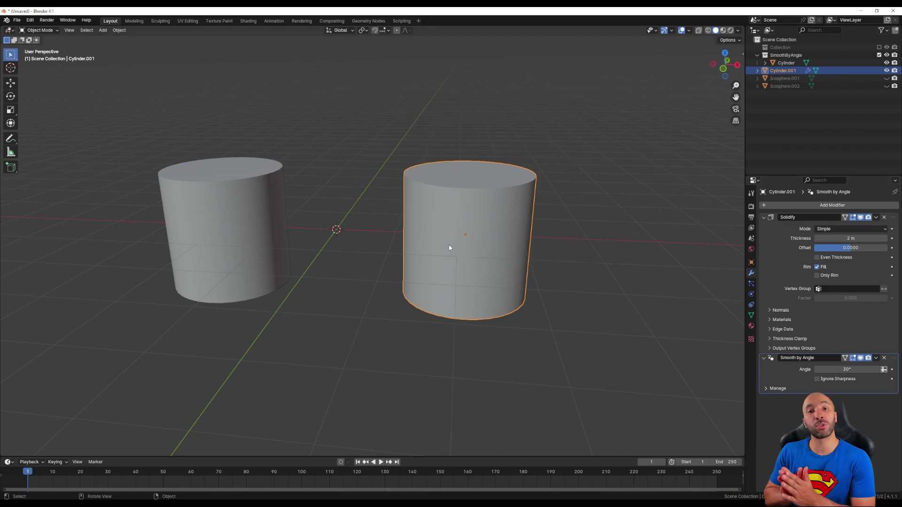
Mark the circular edge loop of Cylinder.001's base mesh as sharp and return to Object Mode
{"action": "key", "text": "Tab"}
{"action": "key", "text": "ctrl+r"}
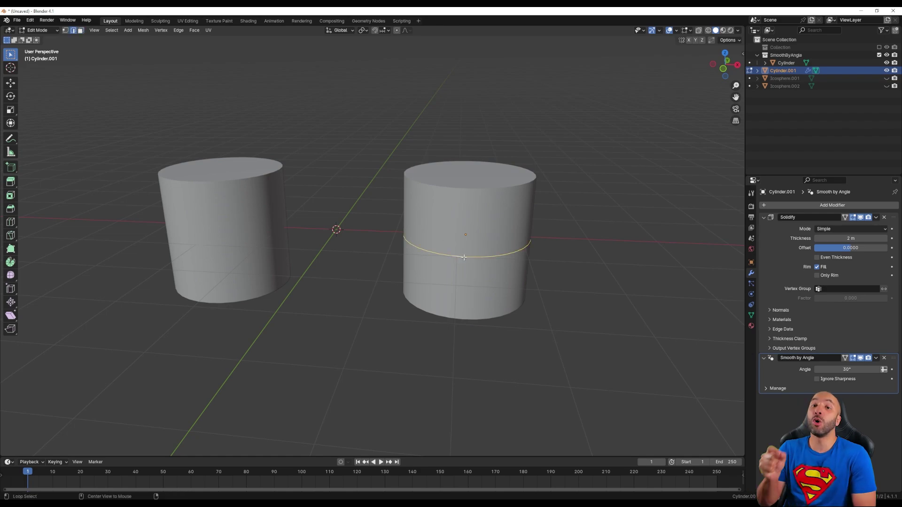
{"action": "key", "text": "ctrl+e"}
{"action": "left_click", "coordinate": [464, 259]}
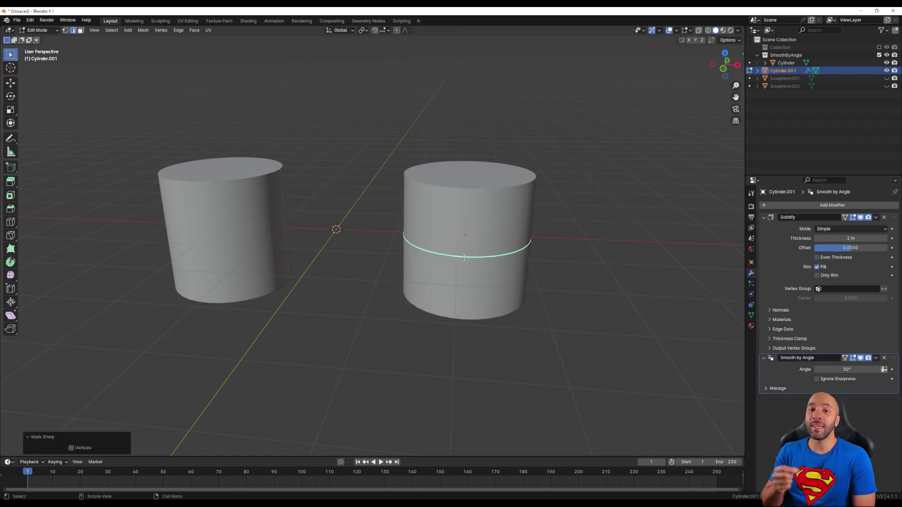
{"action": "key", "text": "Tab"}
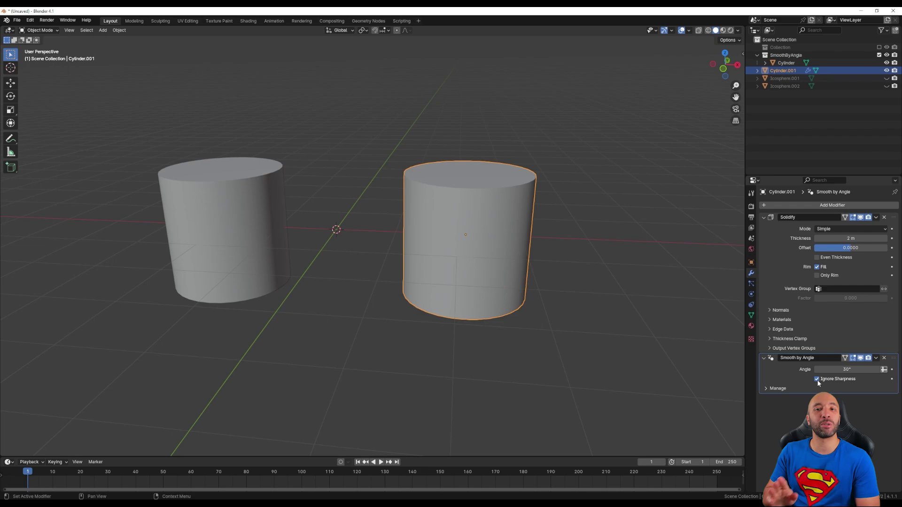